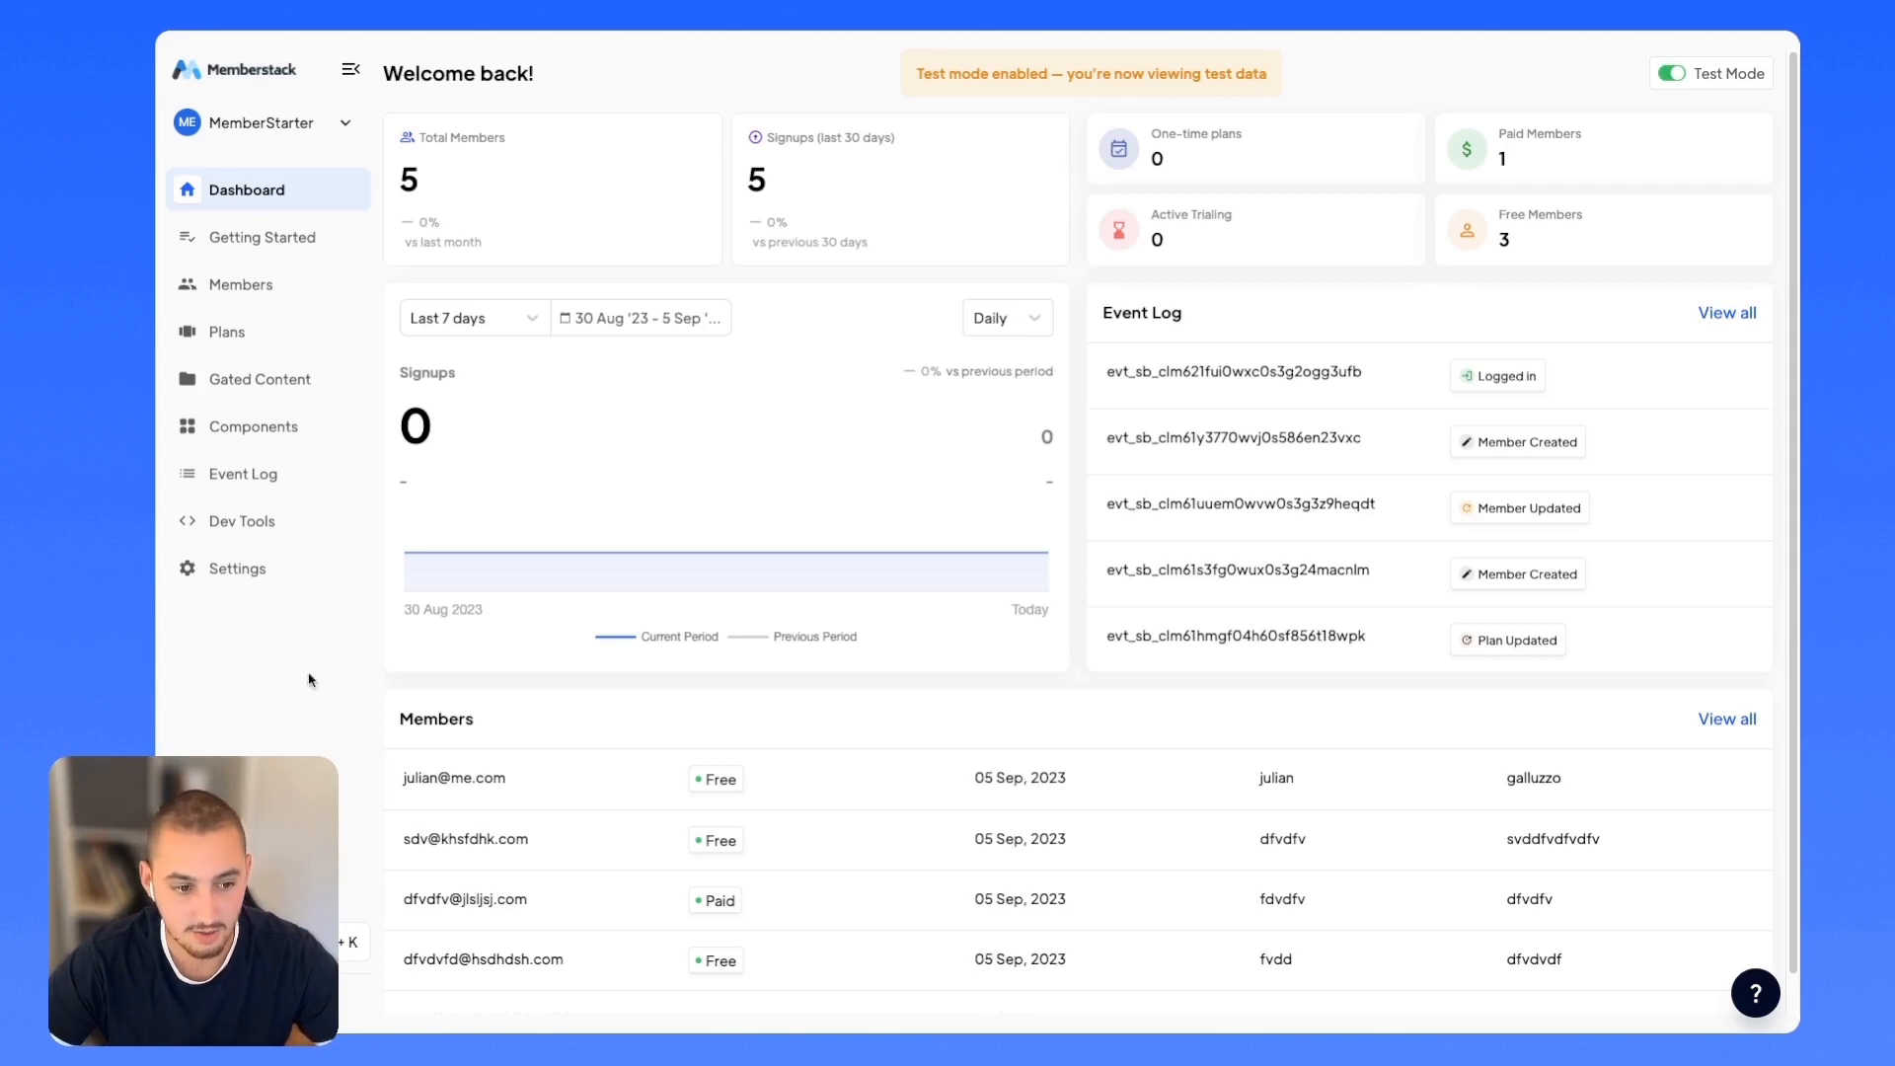
Step: Open Global Settings and view the Billing plans with monthly prices and transaction fees
click(237, 569)
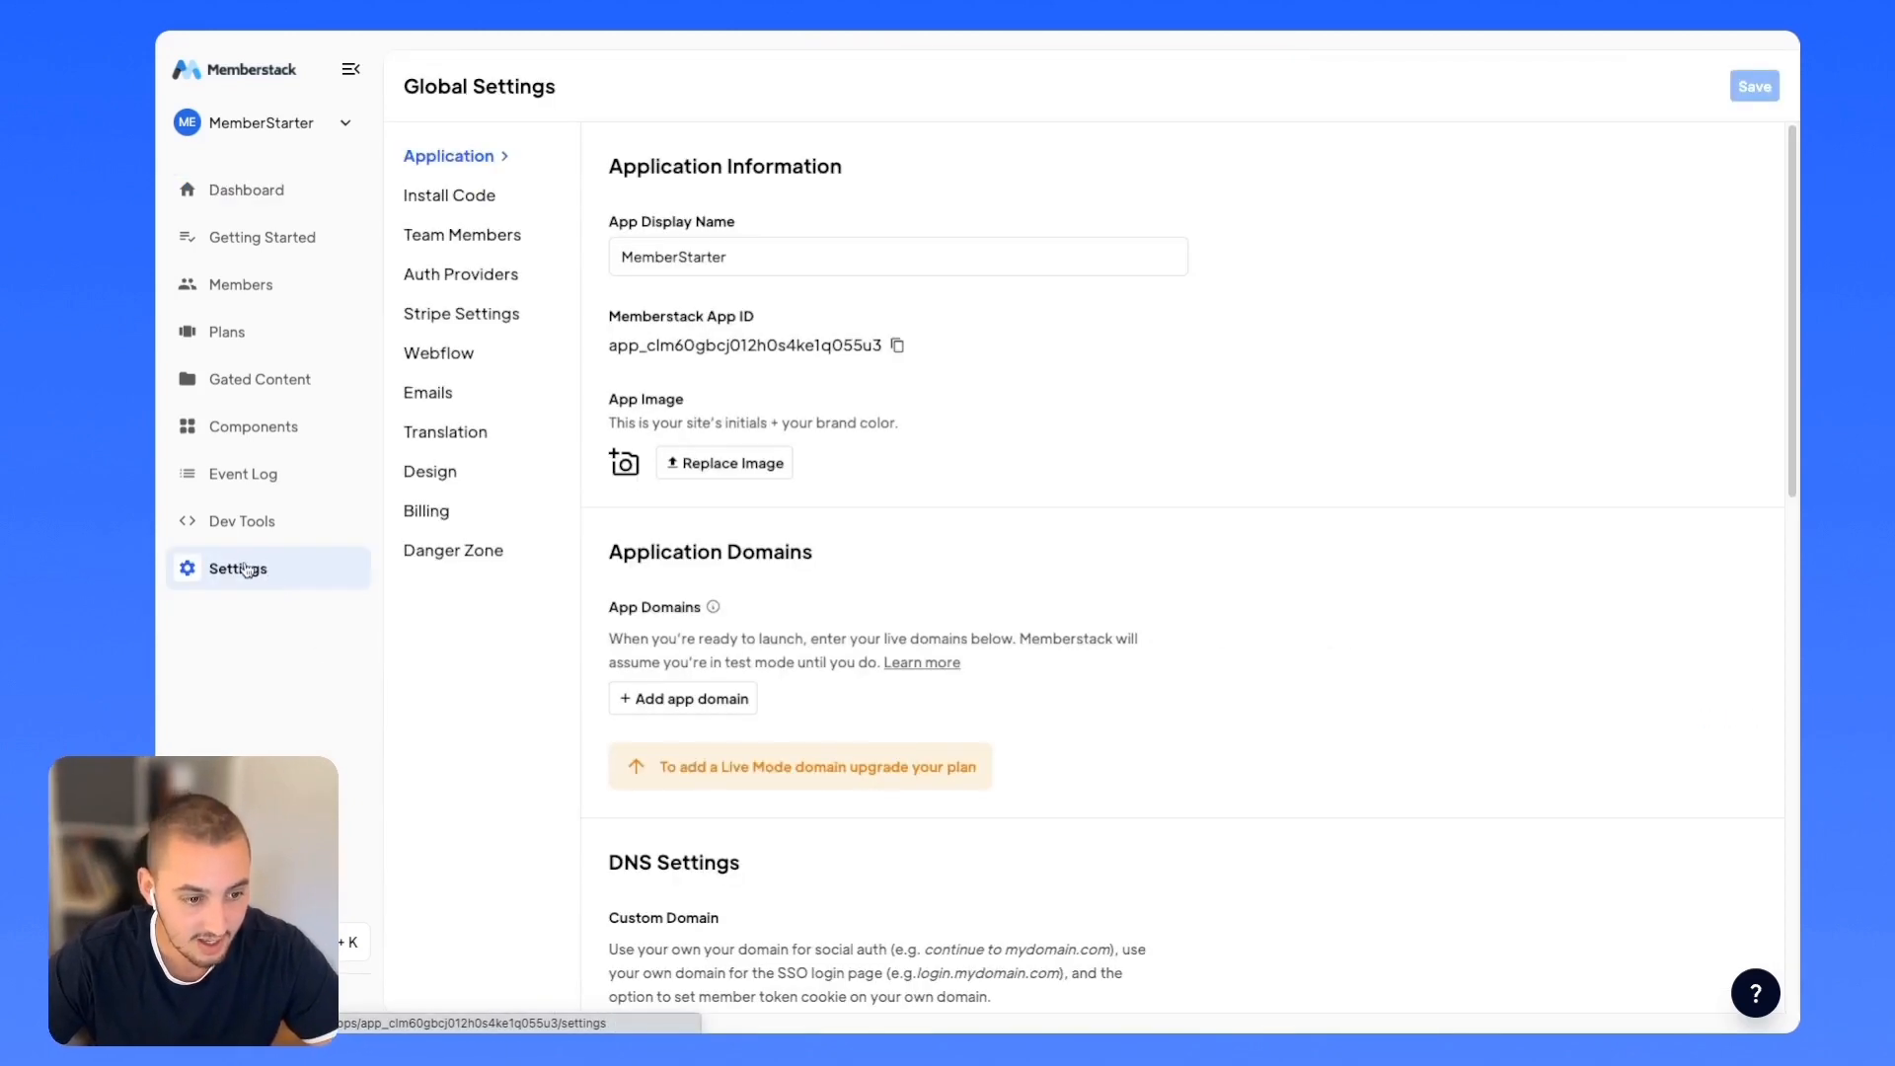
click(425, 511)
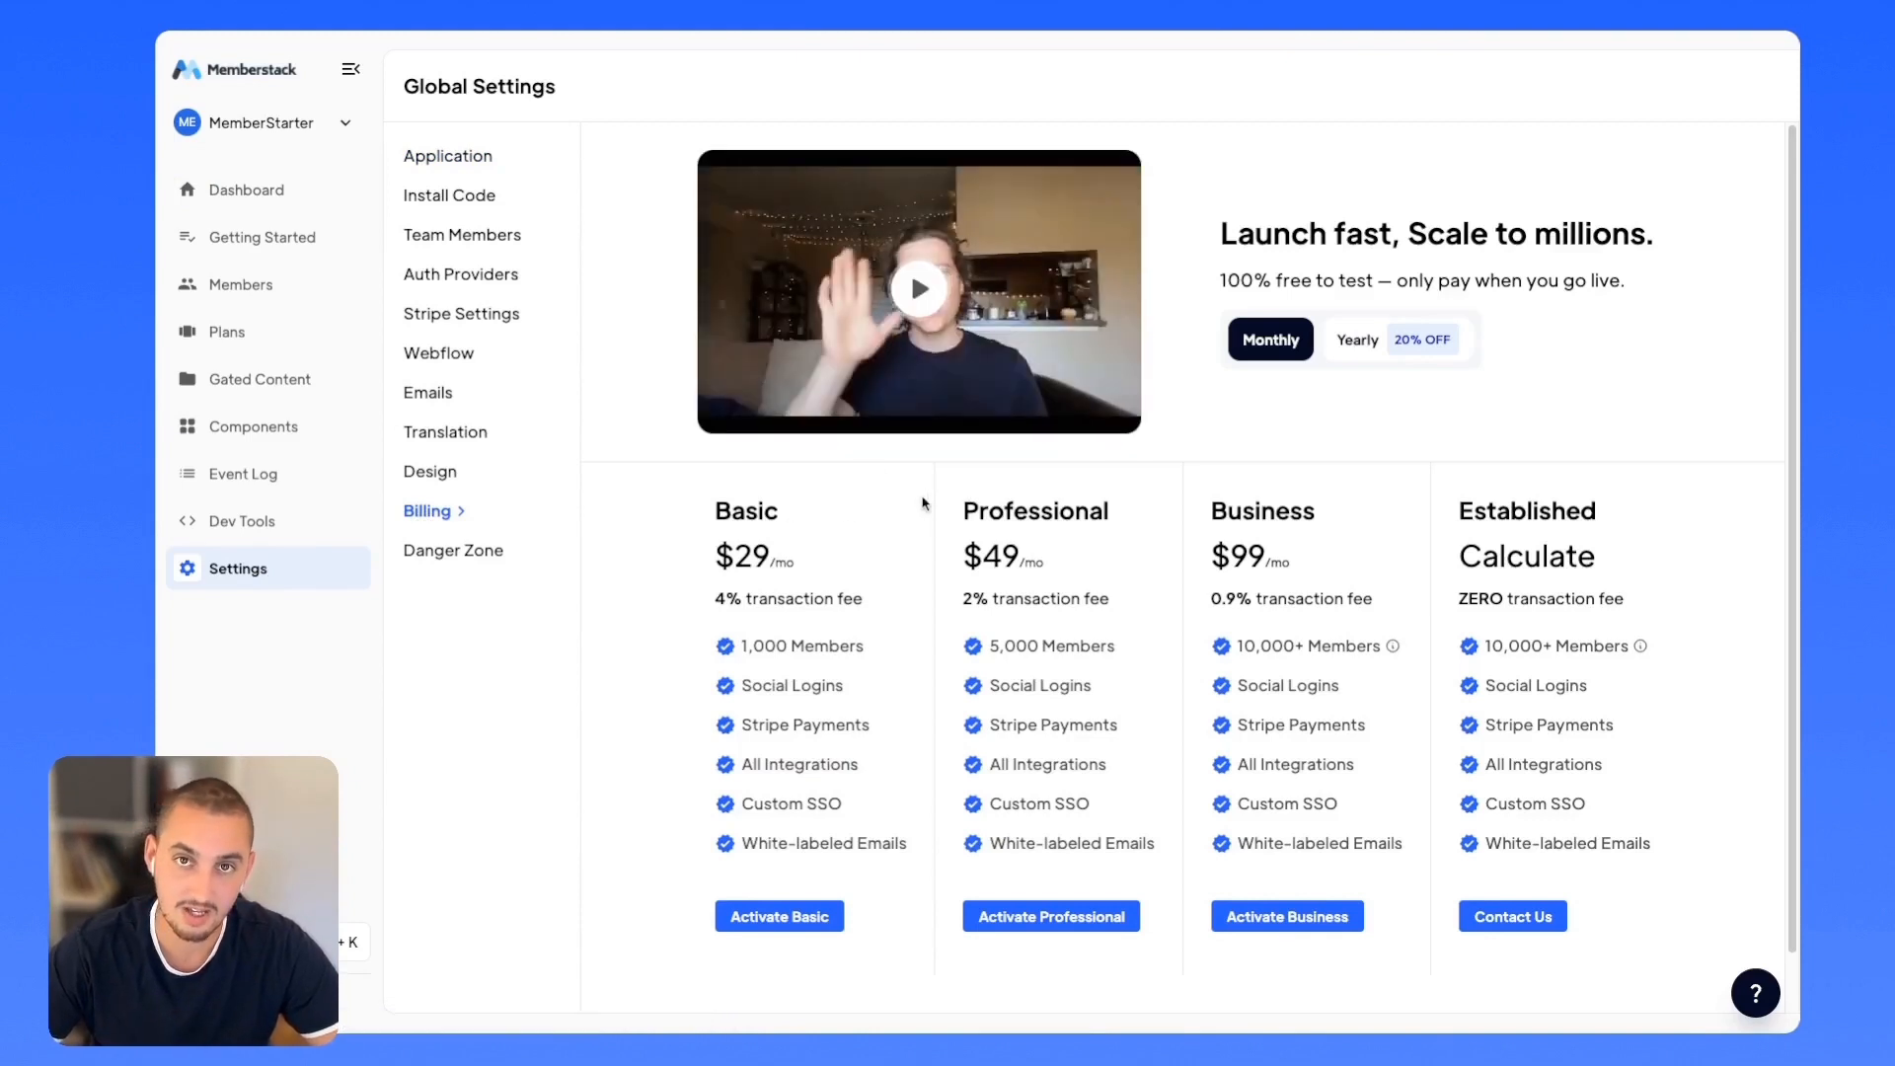
scroll(922, 501, down, 1)
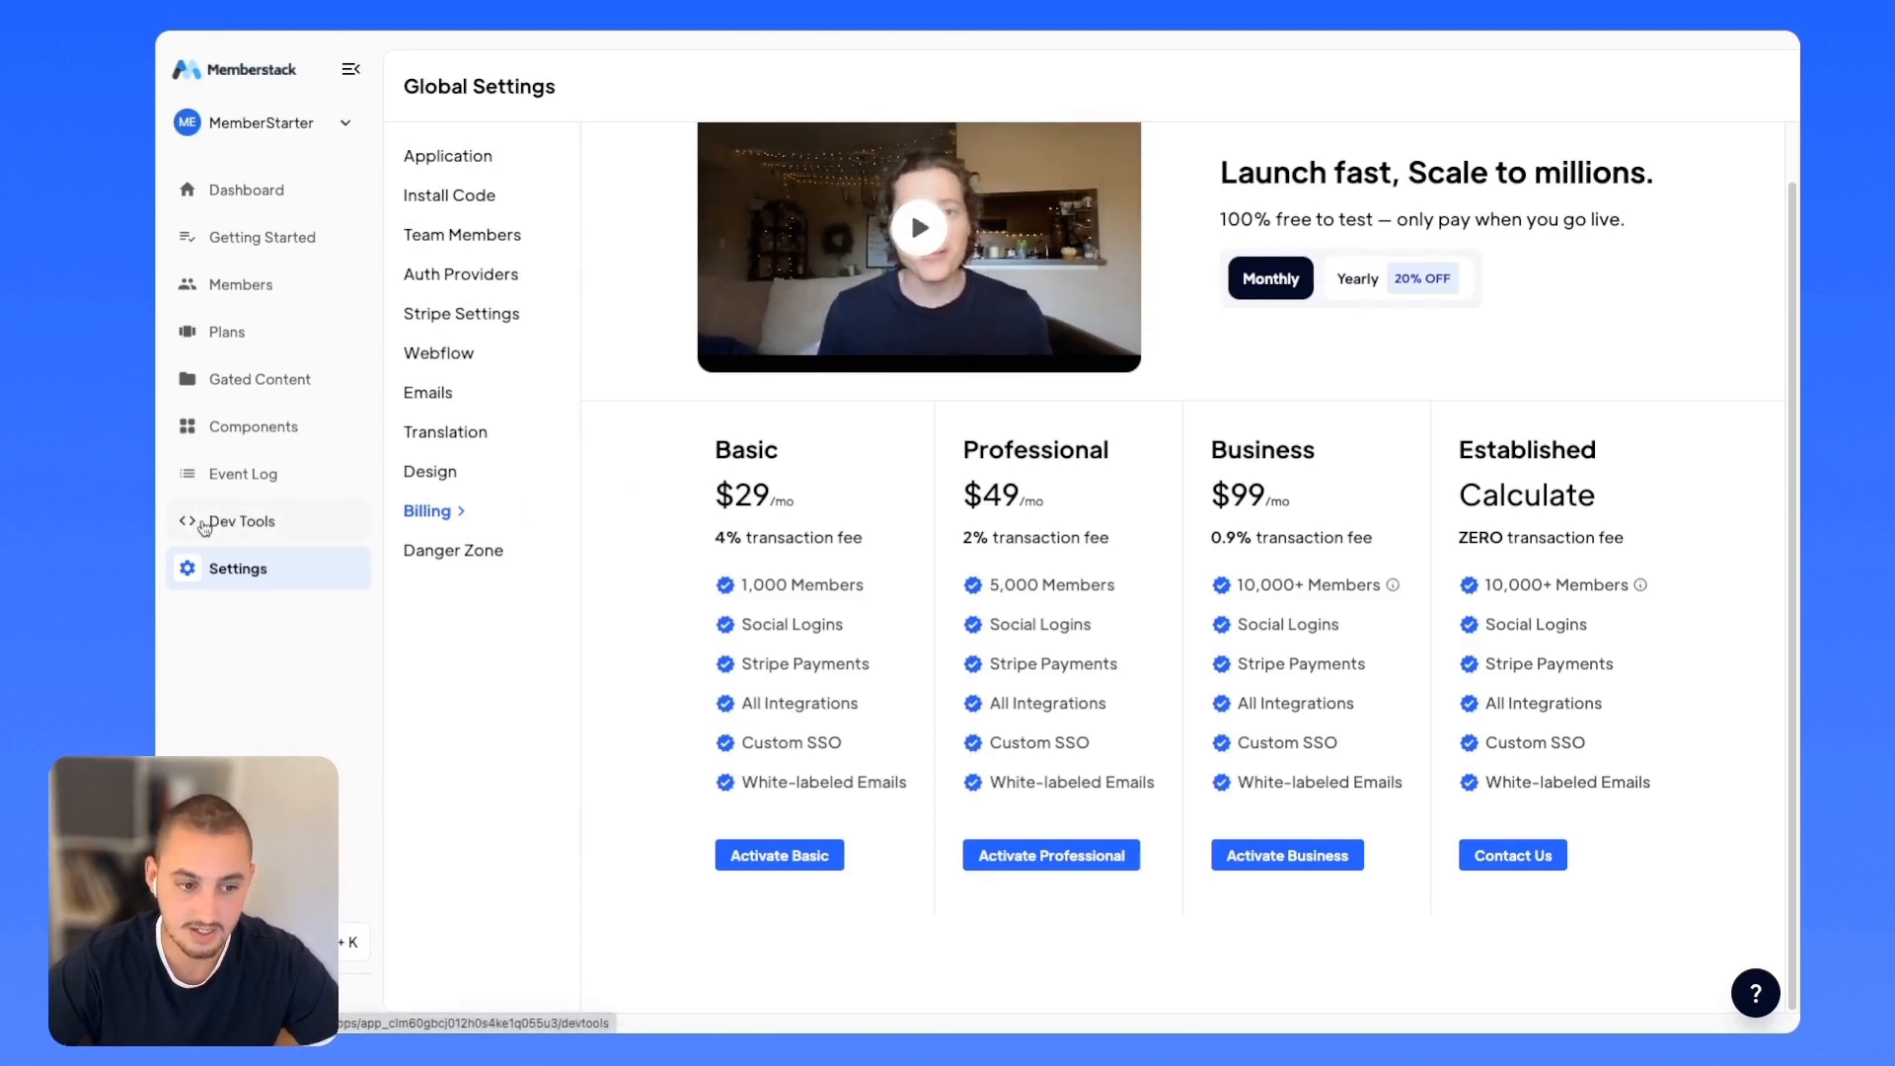
Step: Review the Dev Tools page, then return to Global Settings on the Application information page
click(241, 521)
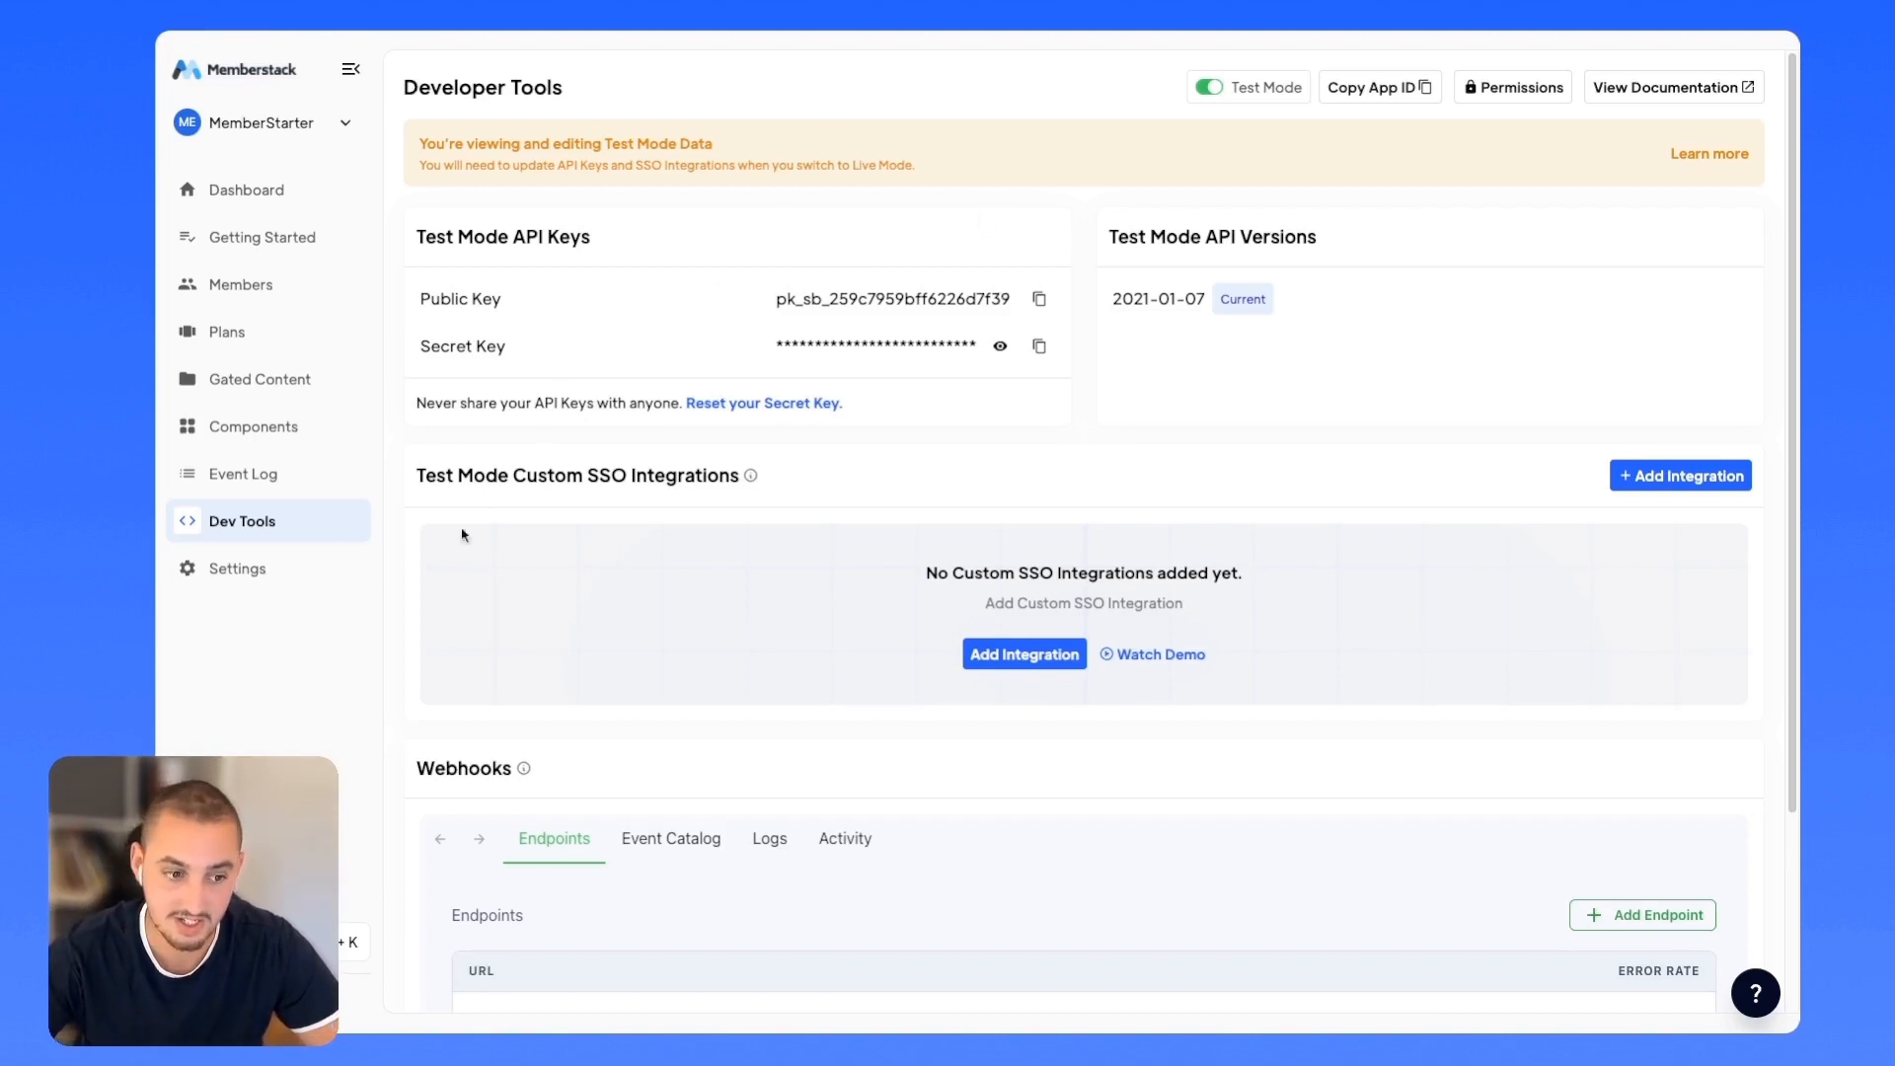
click(237, 570)
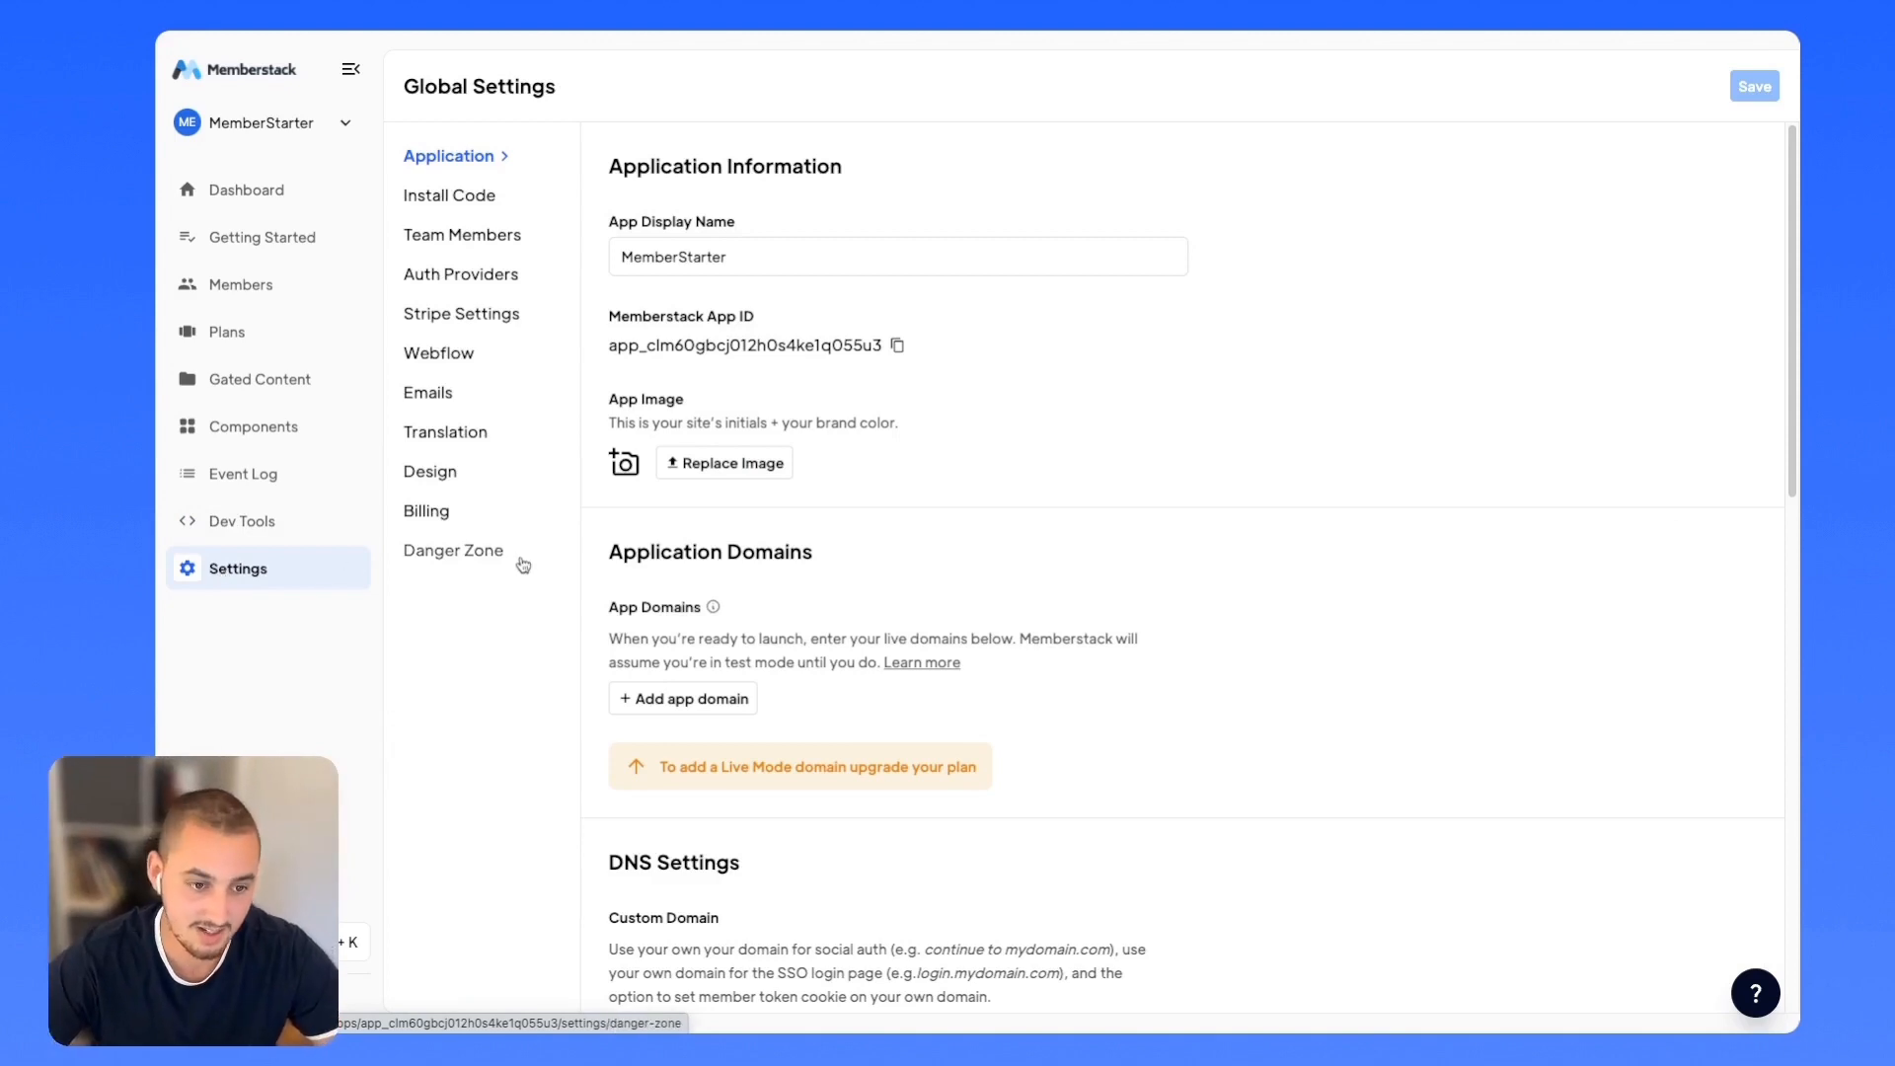
scroll(714, 508, down, 3)
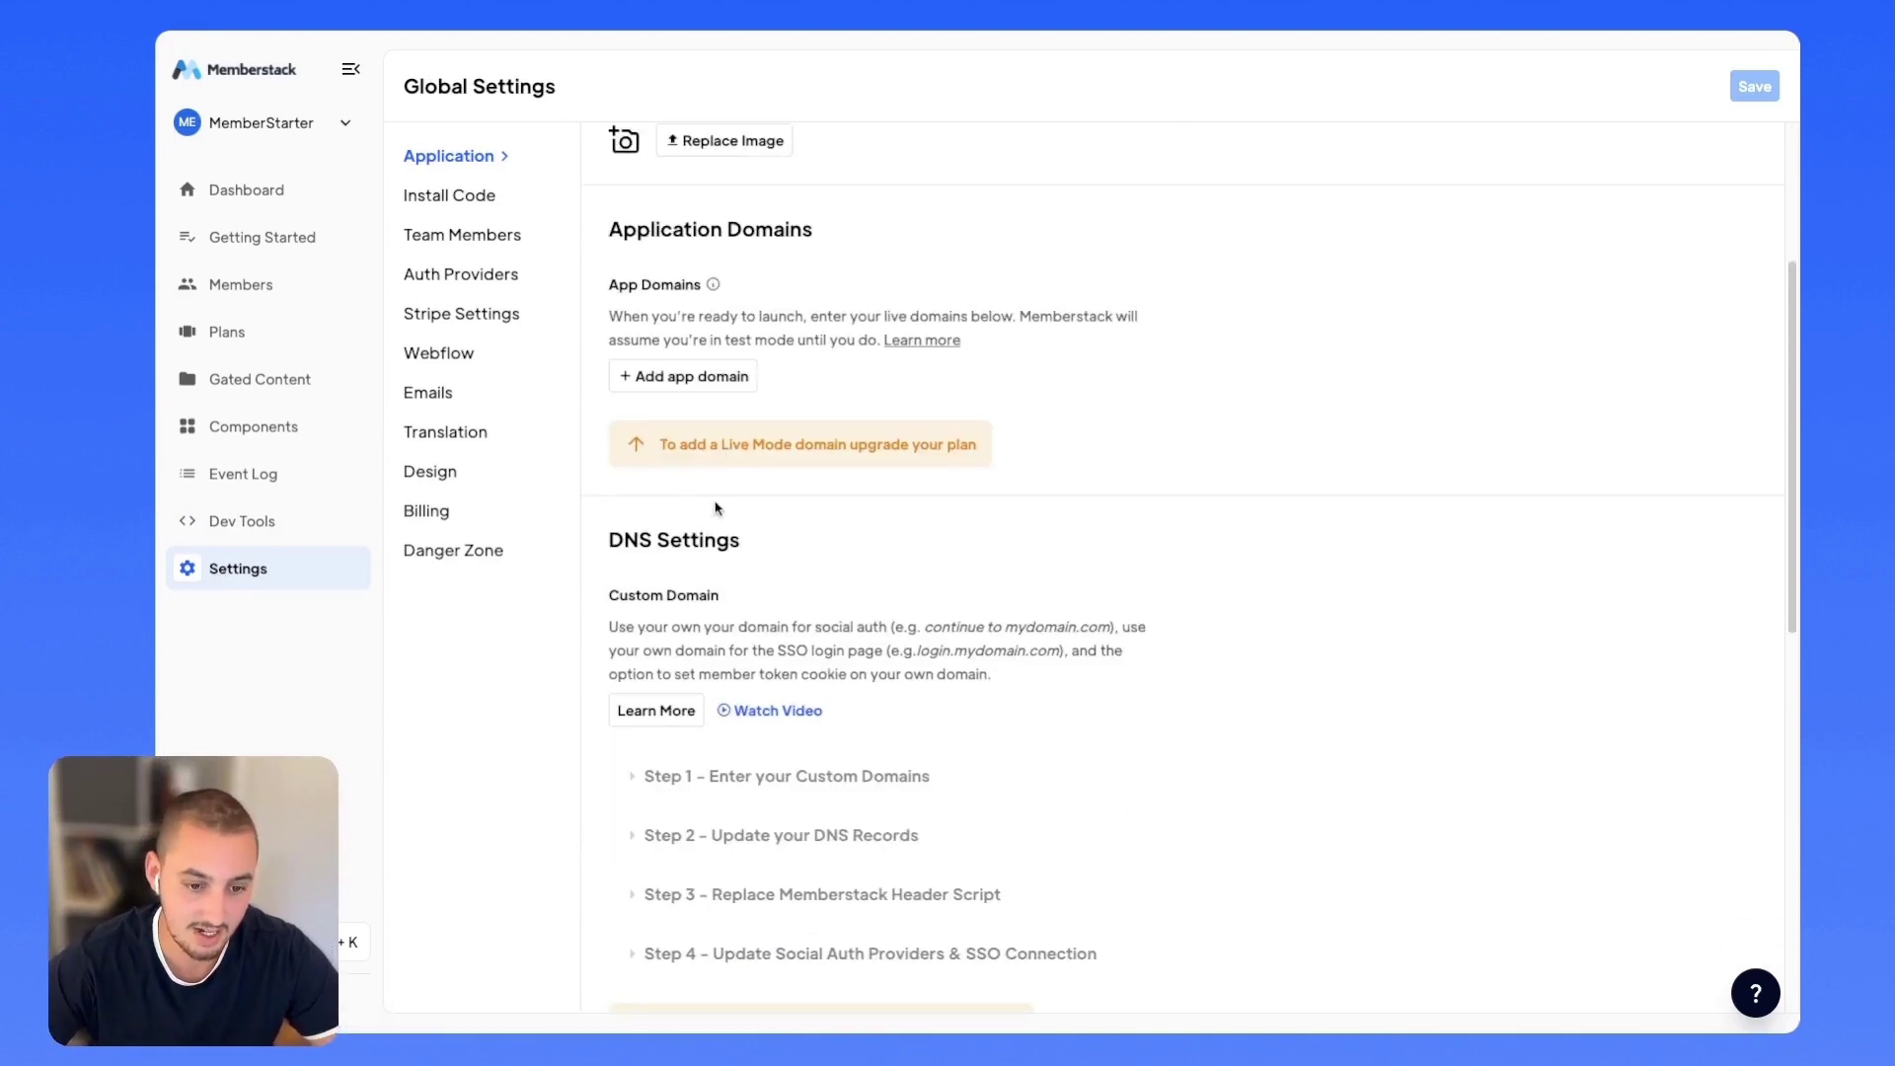
Step: Add two empty app domain rows and show the second row's Live/Test Mode choices
click(691, 377)
click(684, 425)
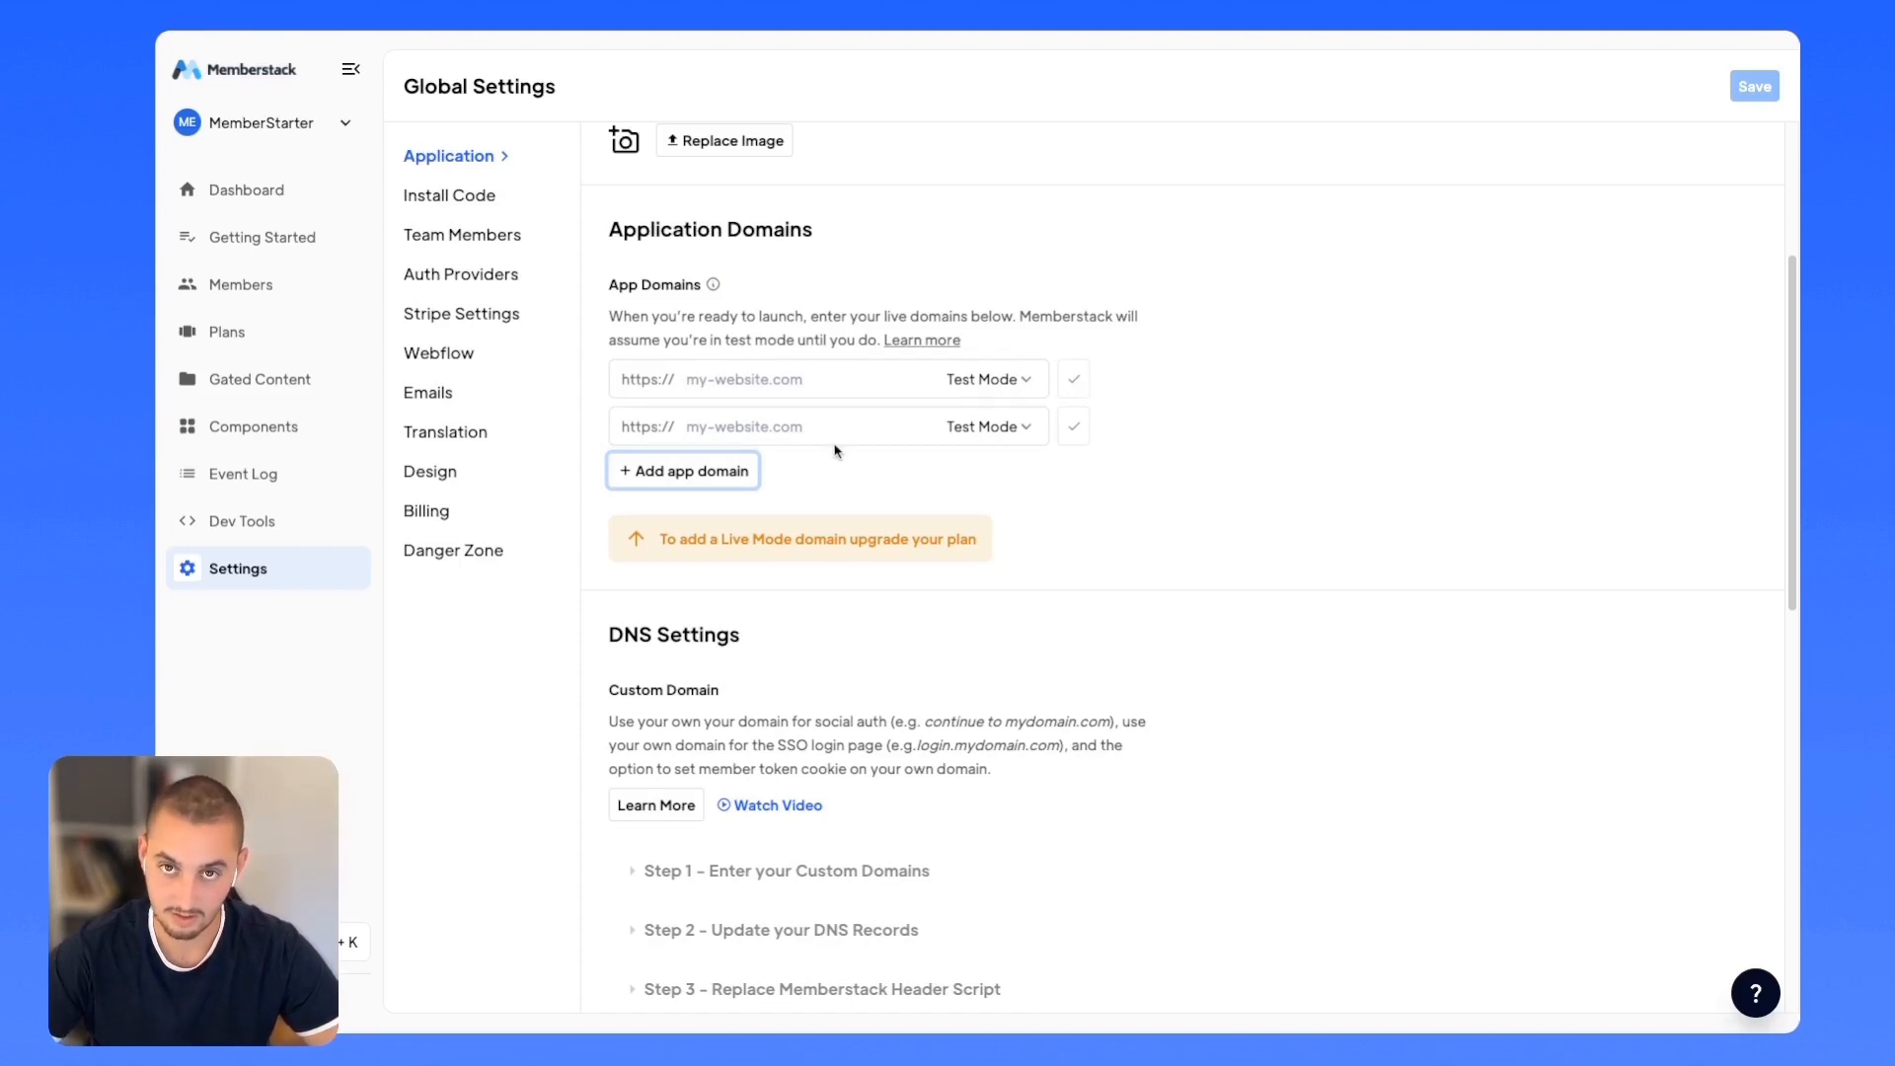
click(973, 428)
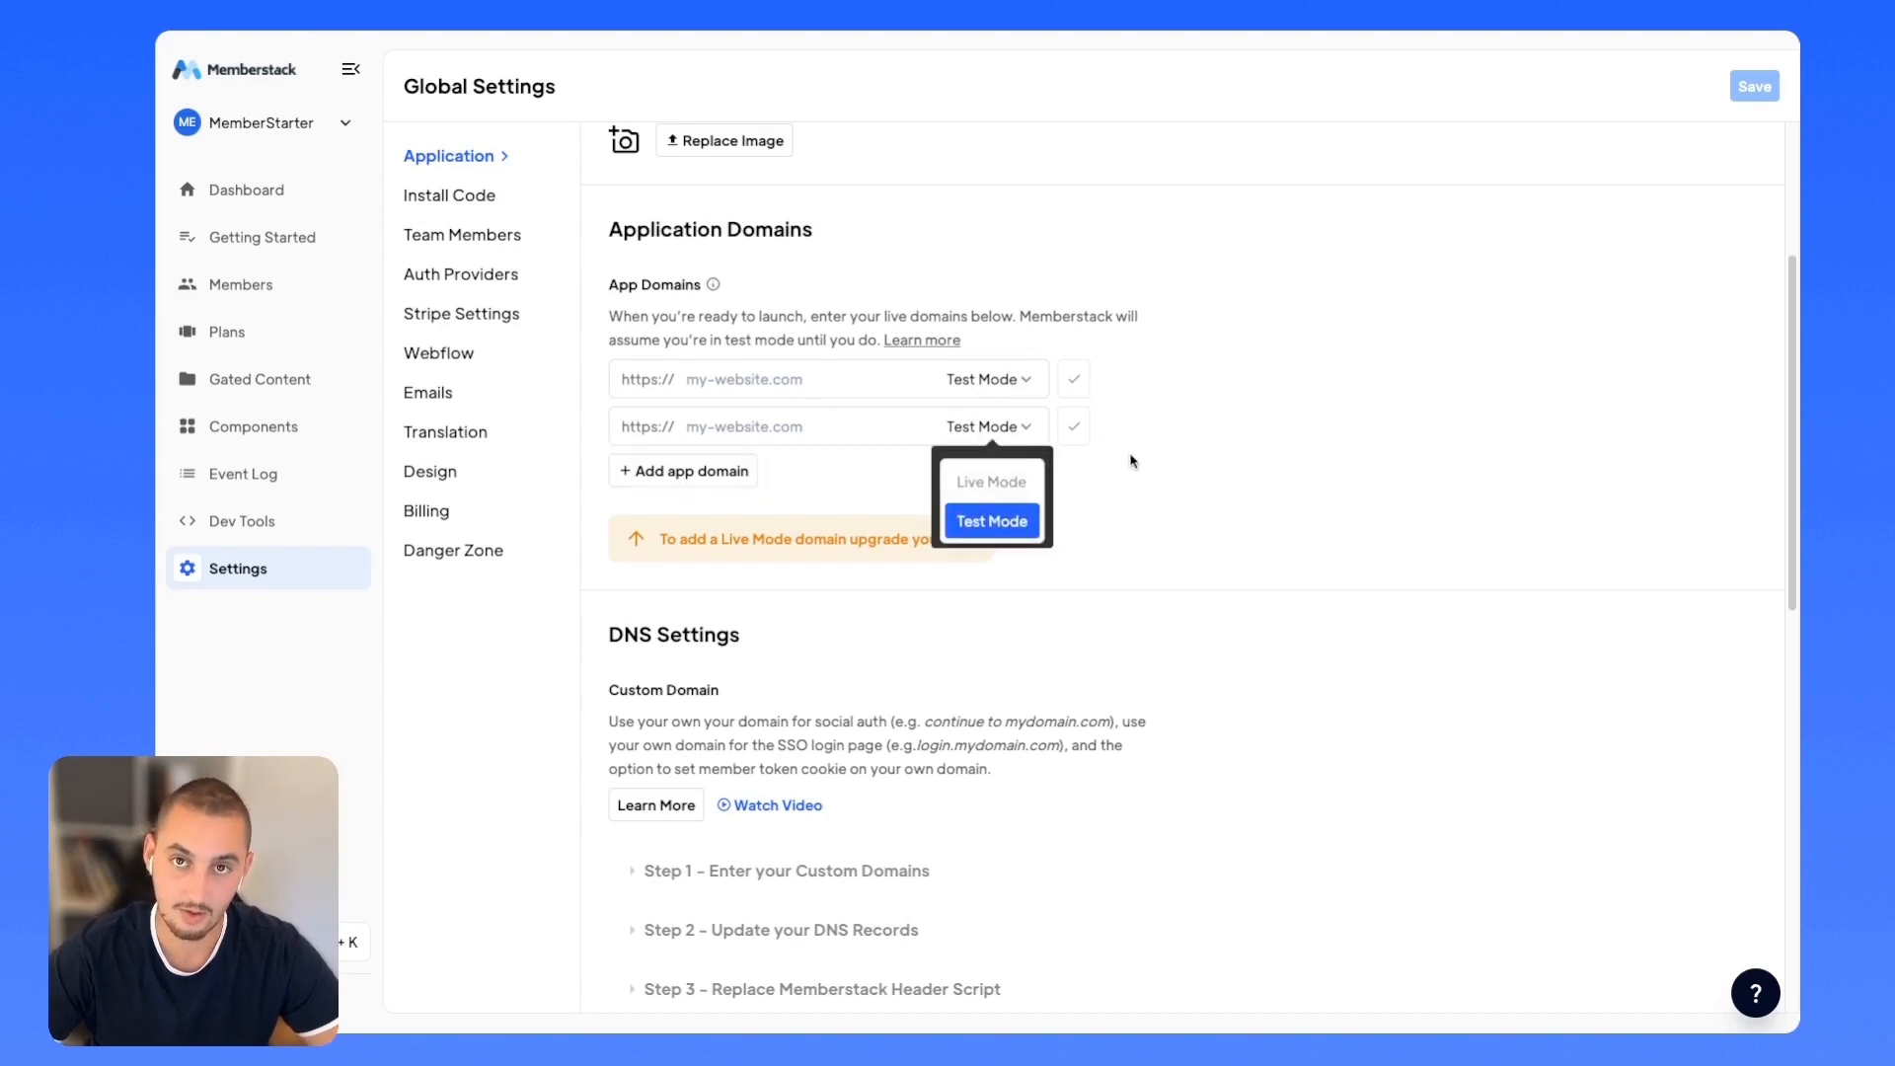